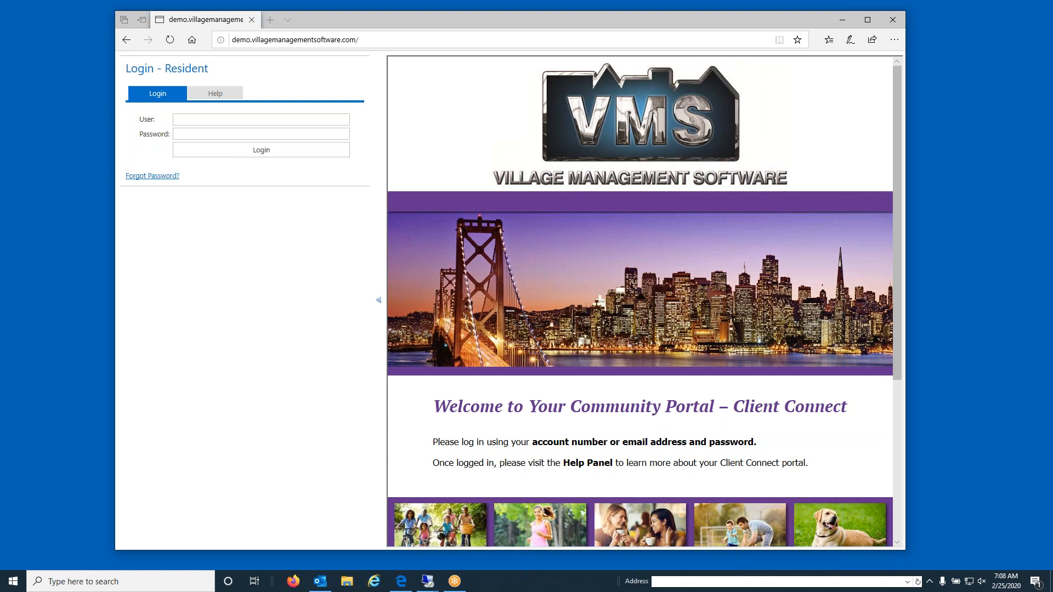
Log in to the resident portal with the demo user name and password.
click(226, 119)
text(50212)
key(Tab)
text(123●●●●●)
key(Return)
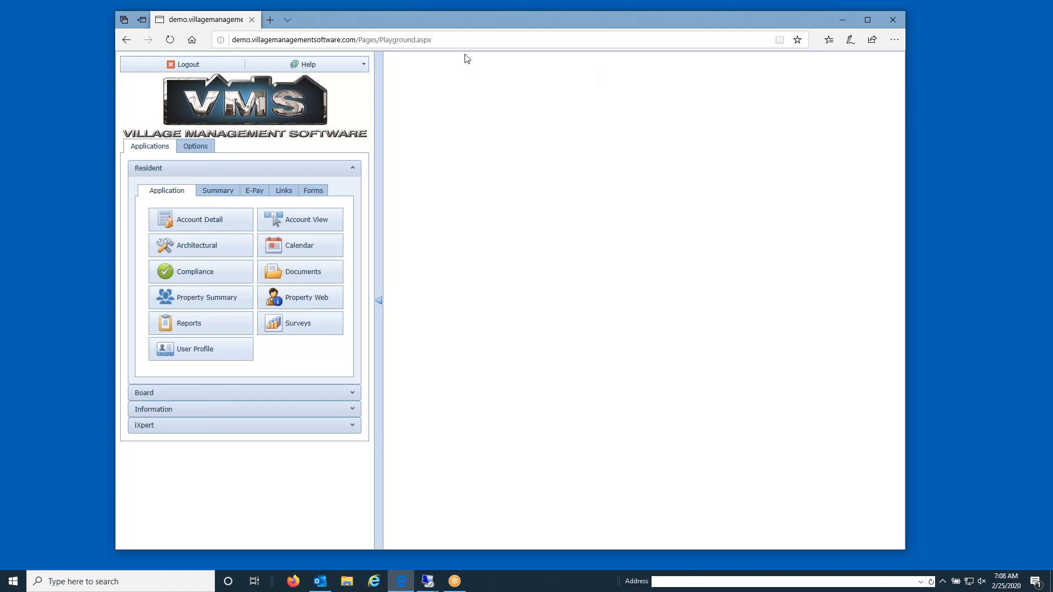
Open Board's Invoice Approval, keep account 1101, and tick the A-1 DRAIN CLEANING invoice.
click(164, 394)
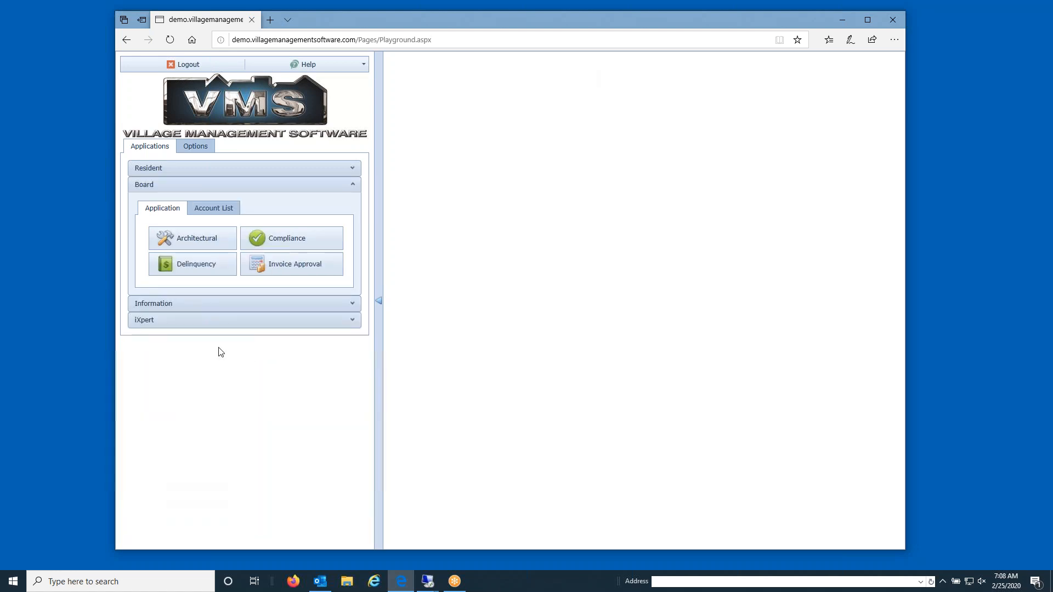
click(293, 264)
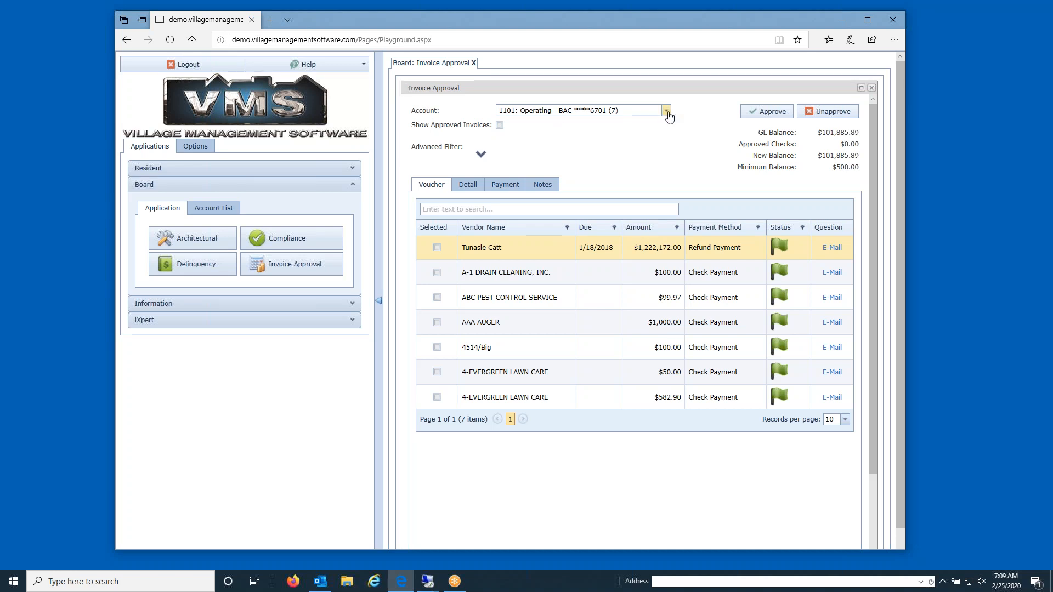
click(667, 112)
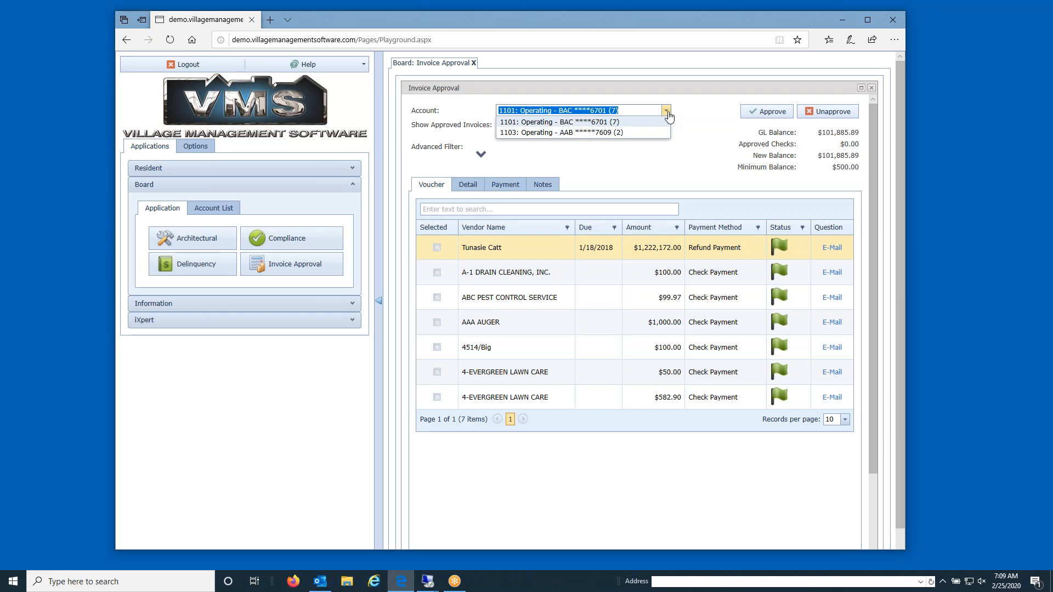
click(664, 187)
click(437, 273)
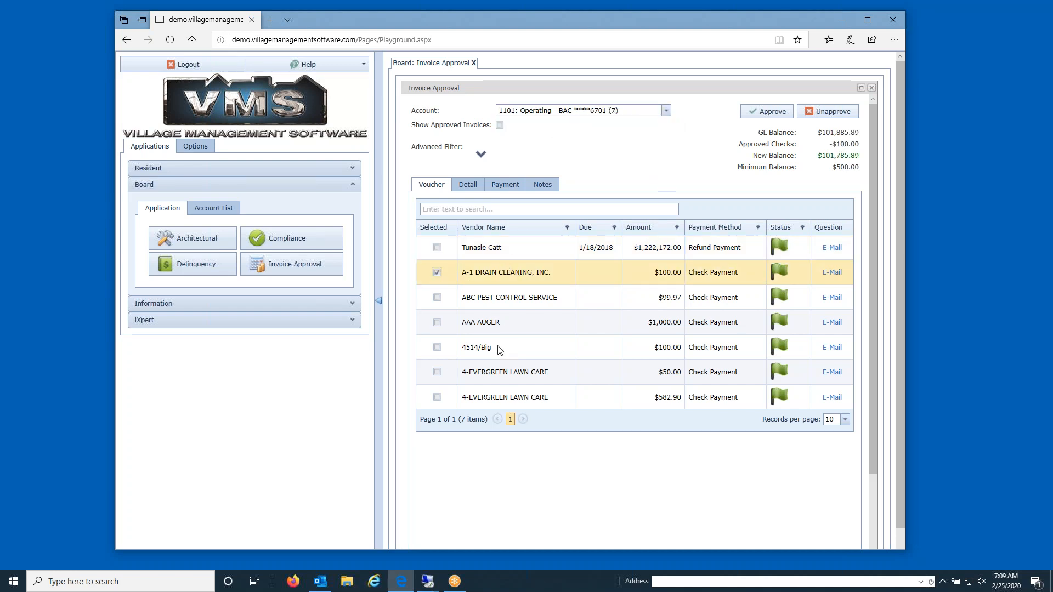
Also tick ABC PEST CONTROL SERVICE and AAA AUGER, then approve all three invoices.
click(437, 298)
click(437, 323)
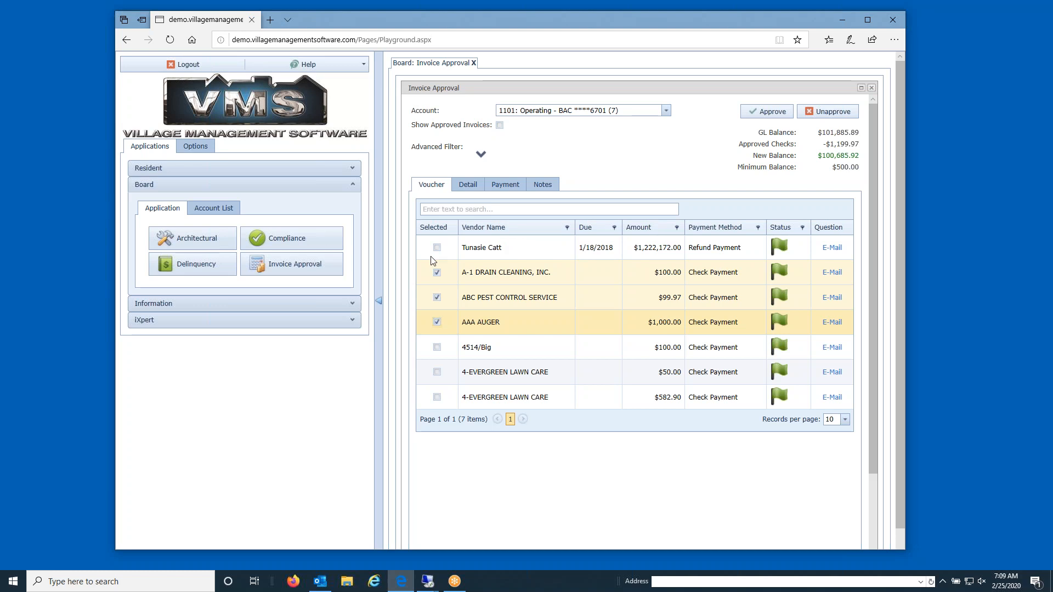
click(691, 249)
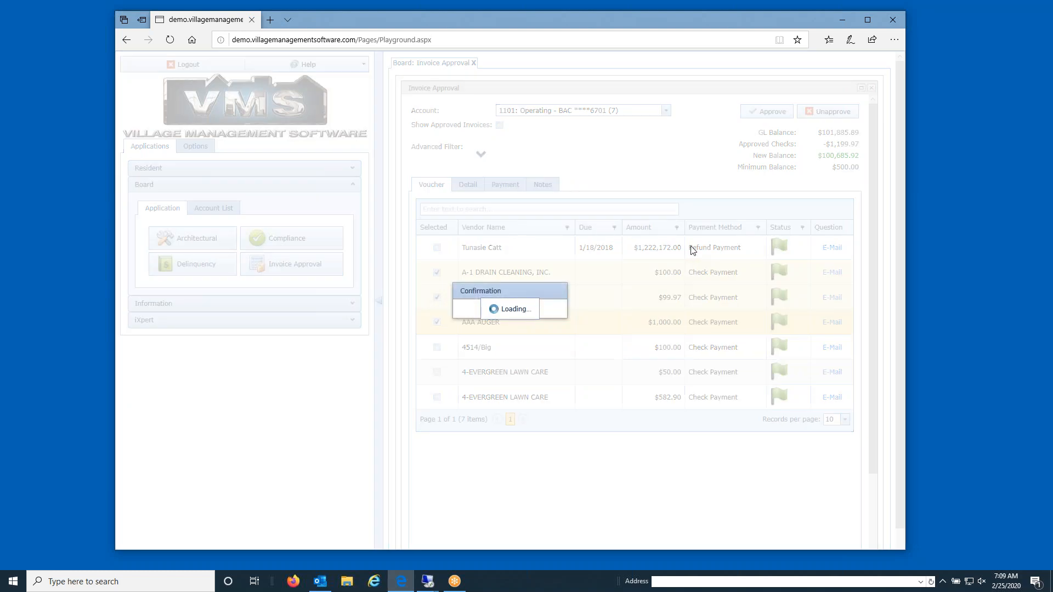
click(510, 322)
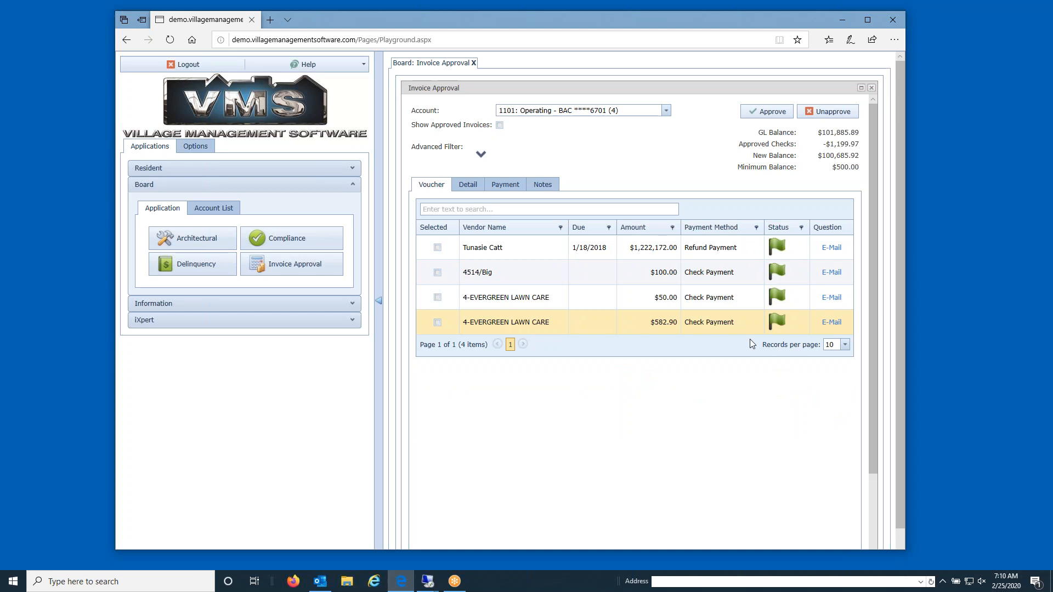
On account 1101, approve the 4514/Big and $50.00 4-EVERGREEN LAWN CARE invoices.
click(664, 112)
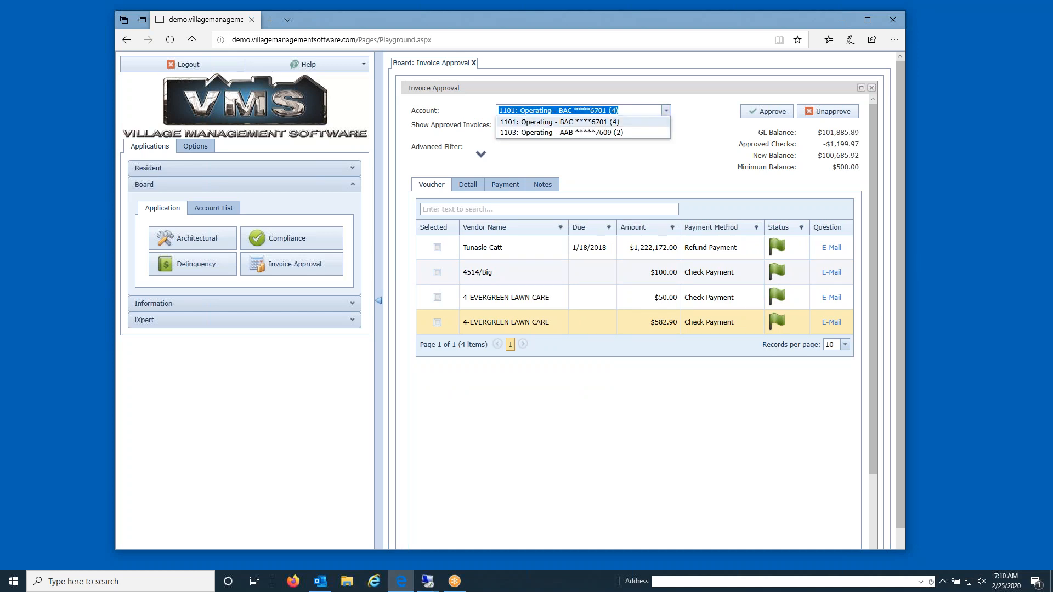
click(712, 119)
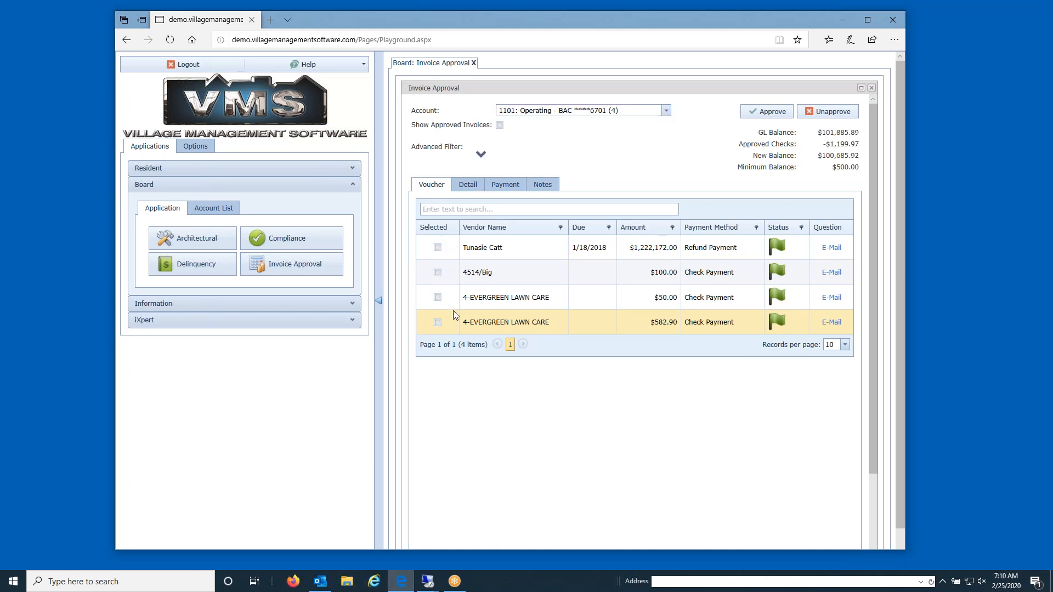
click(437, 273)
click(437, 297)
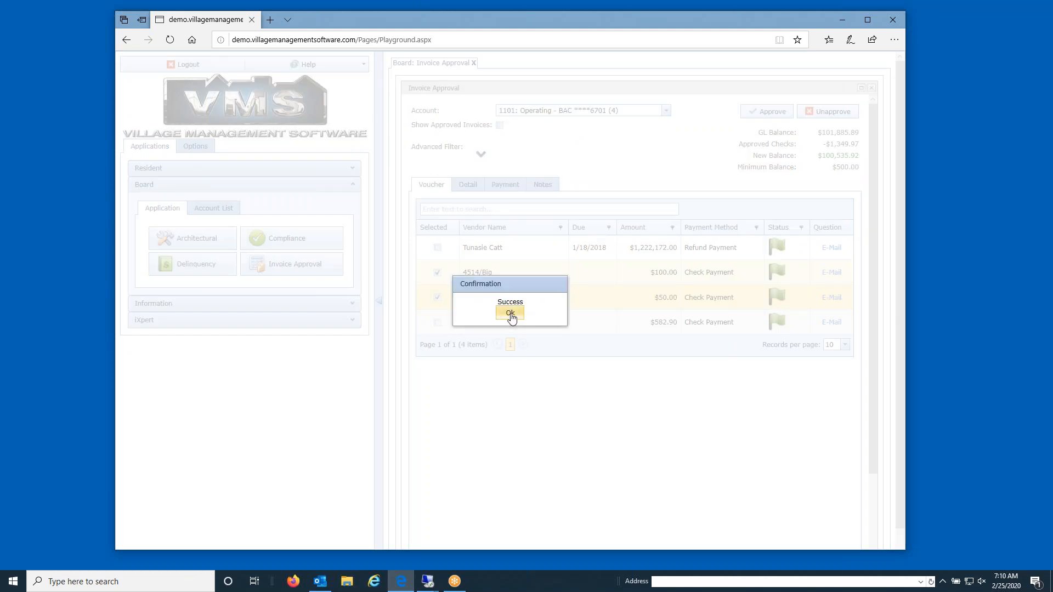
click(510, 313)
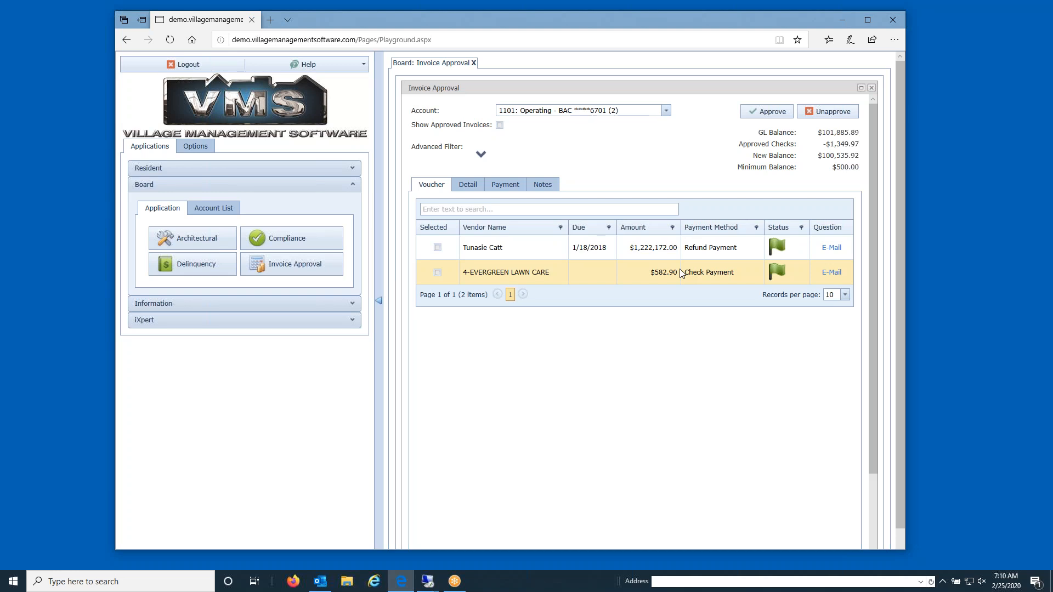
Show approved invoices and unapprove the A-1 DRAIN CLEANING and ABC PEST CONTROL SERVICE invoices.
click(500, 125)
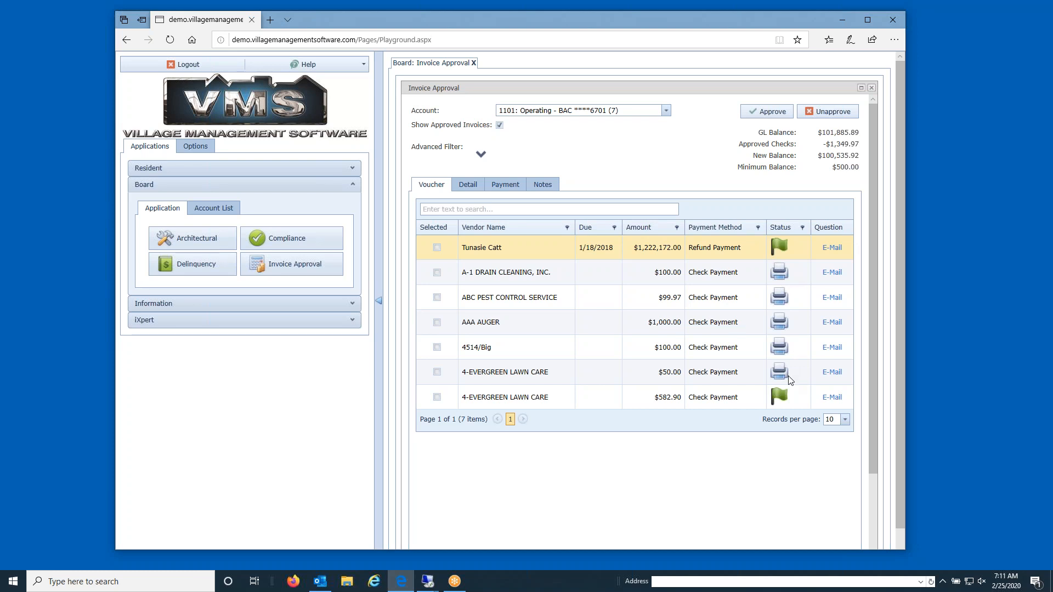
click(437, 273)
click(437, 298)
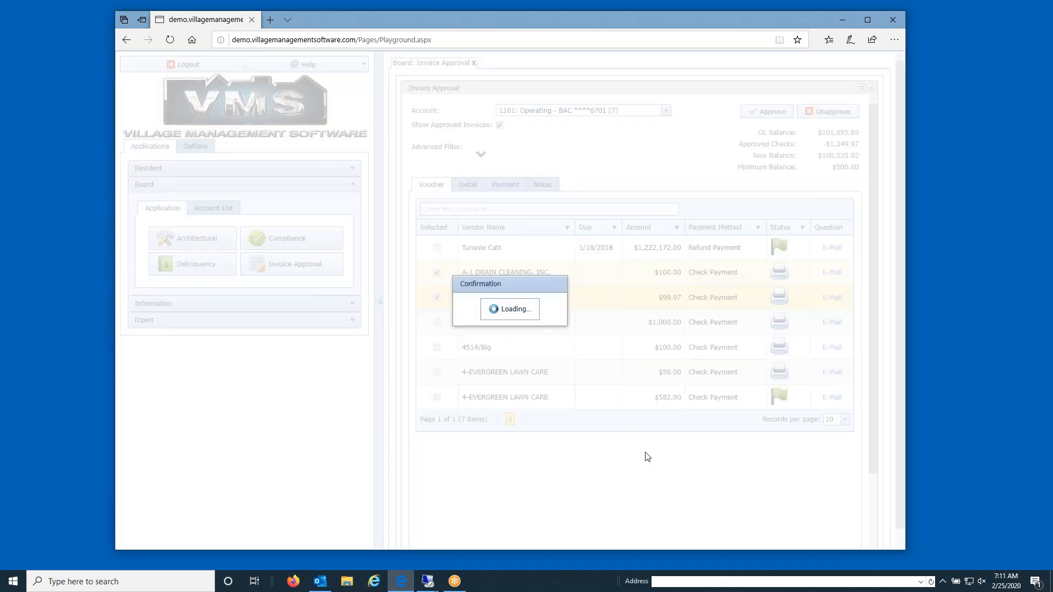
click(510, 313)
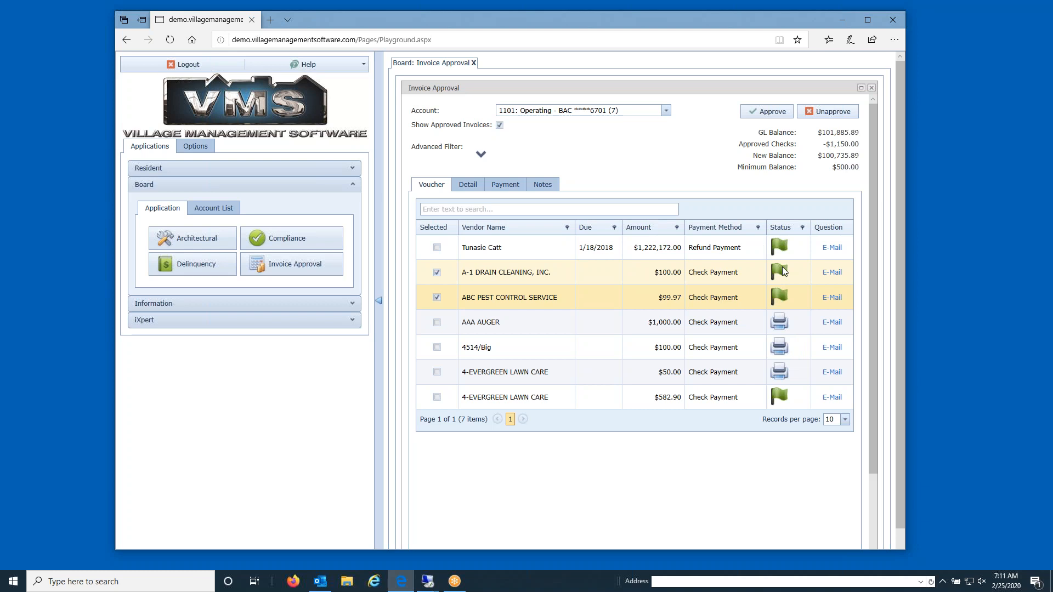
Clear both checkmarks and view A-1 DRAIN CLEANING's detail line: Electric Bill, code 5010, $100.00.
click(437, 297)
click(437, 272)
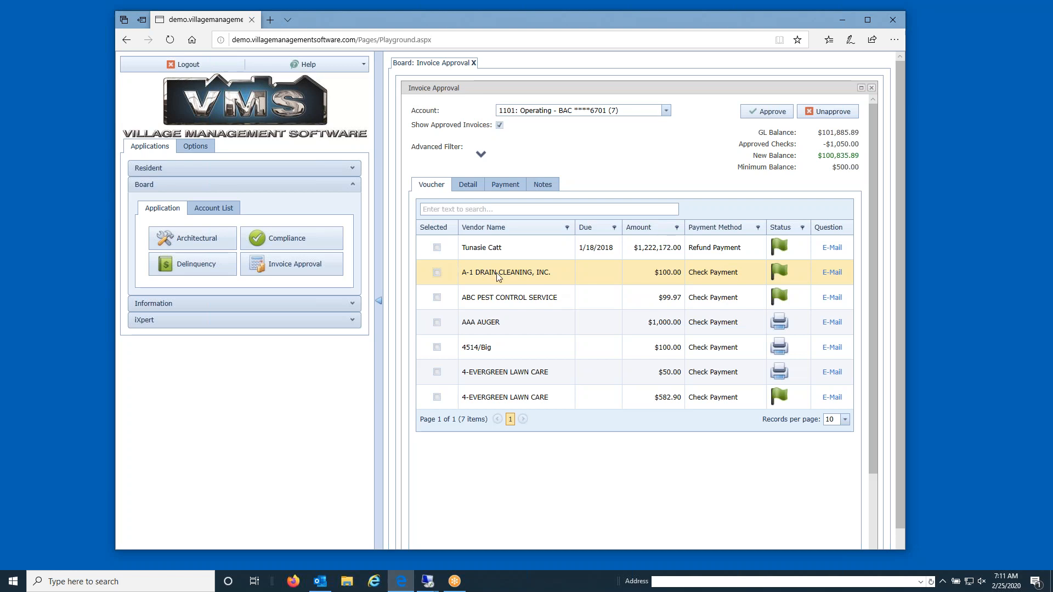
click(479, 274)
click(468, 185)
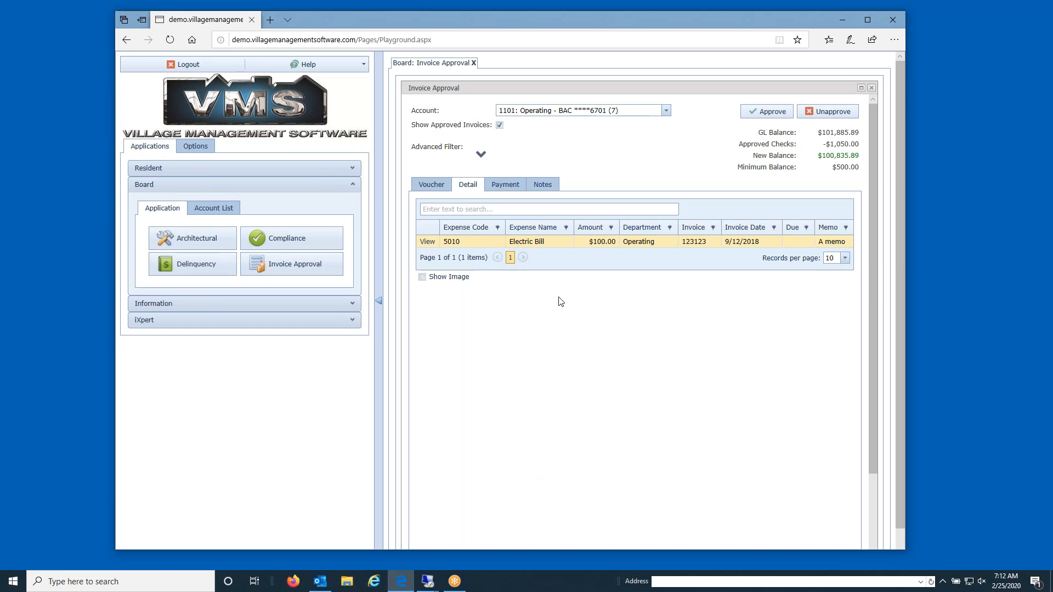
Turn on Show Image in the invoice details, browse a few invoices, and end on the Voucher list.
click(423, 277)
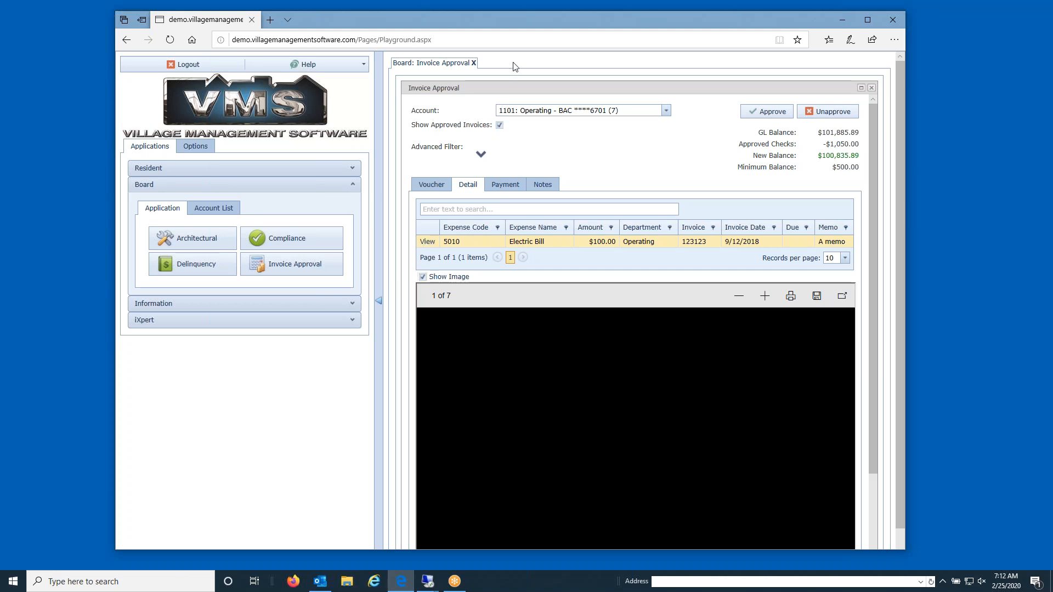
click(426, 185)
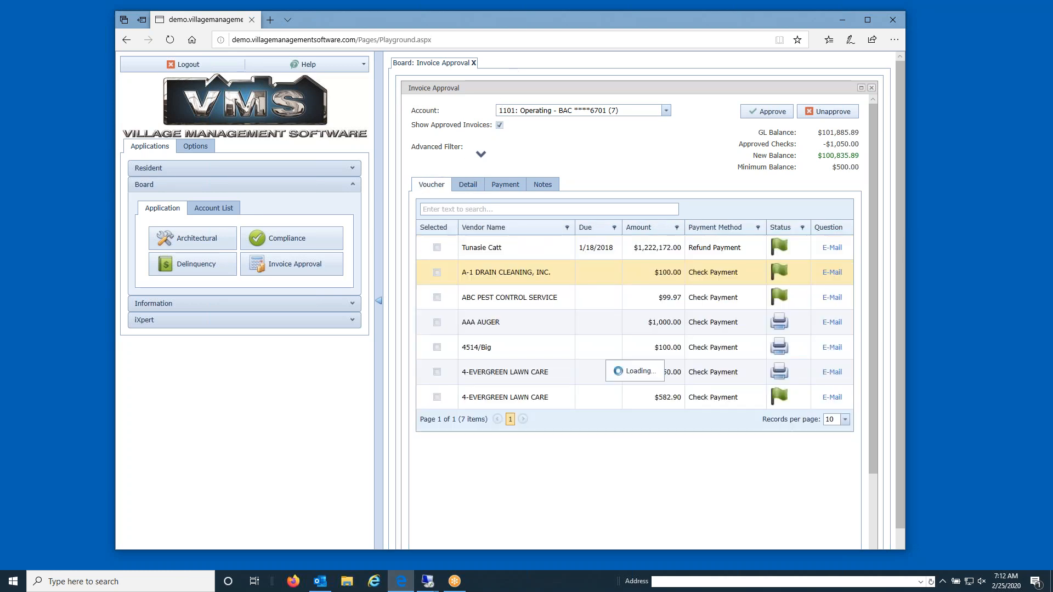
click(507, 302)
click(502, 327)
click(489, 274)
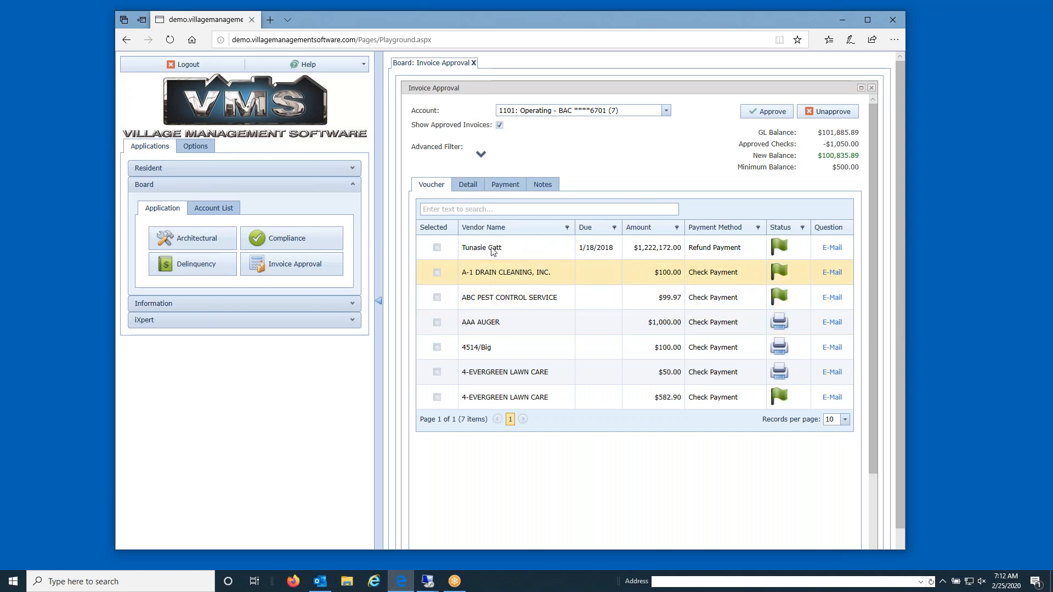
click(465, 186)
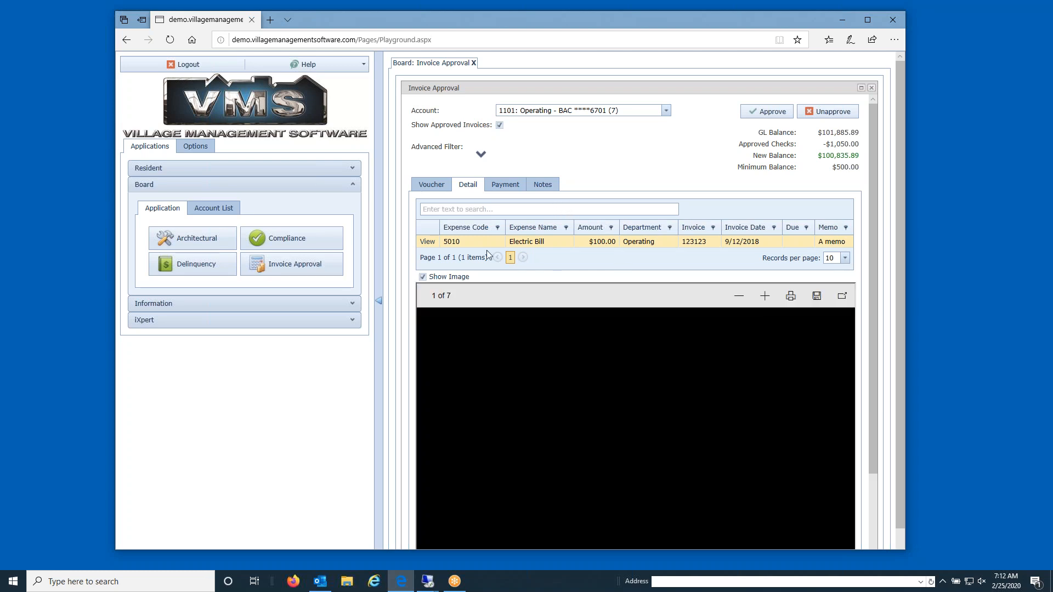
click(431, 185)
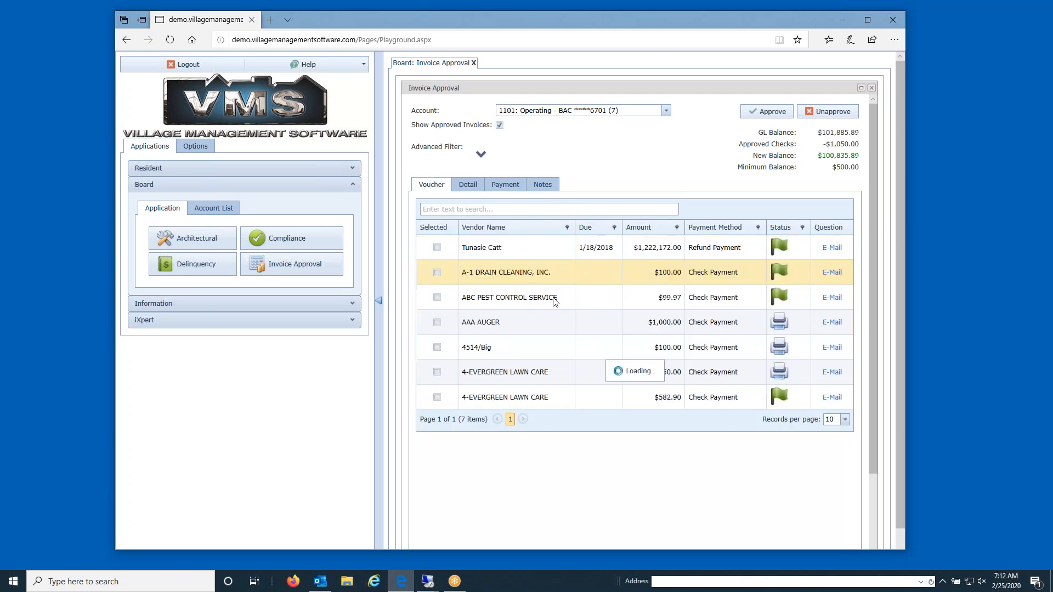
click(505, 192)
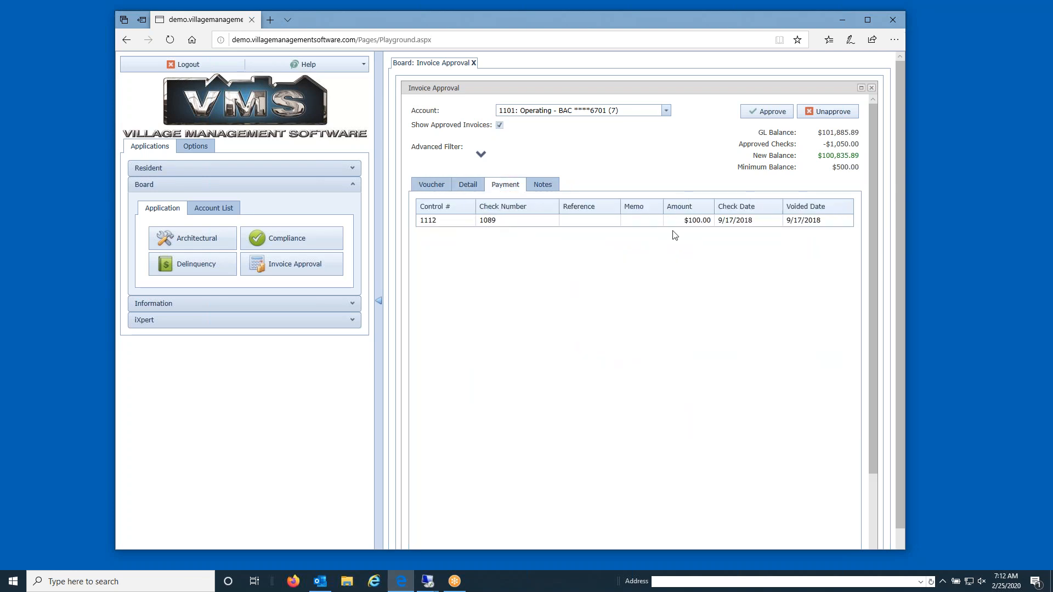
click(541, 186)
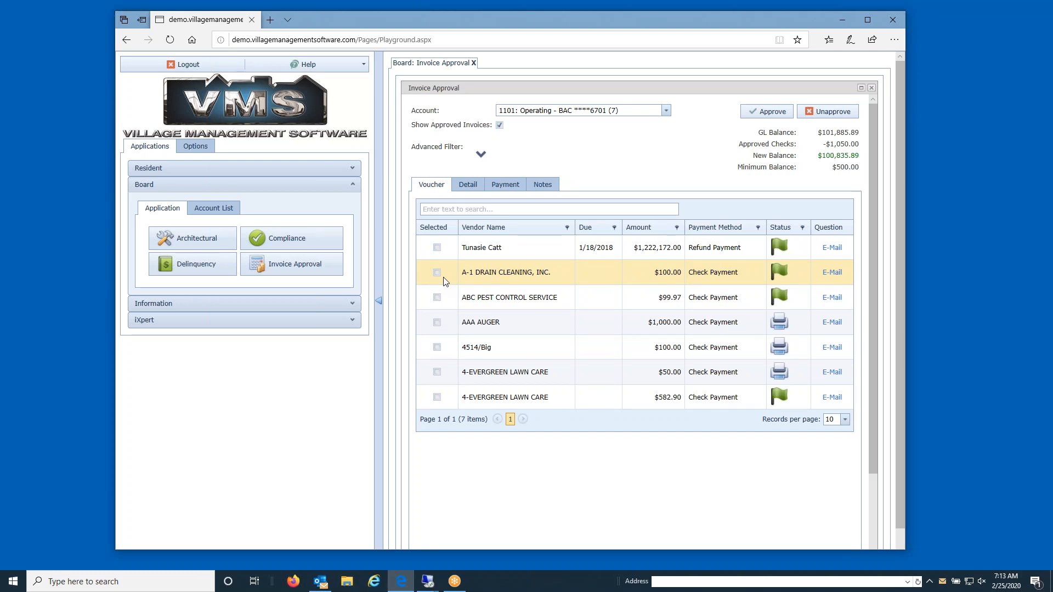
Select the ABC PEST CONTROL SERVICE row in the Voucher grid.
click(496, 301)
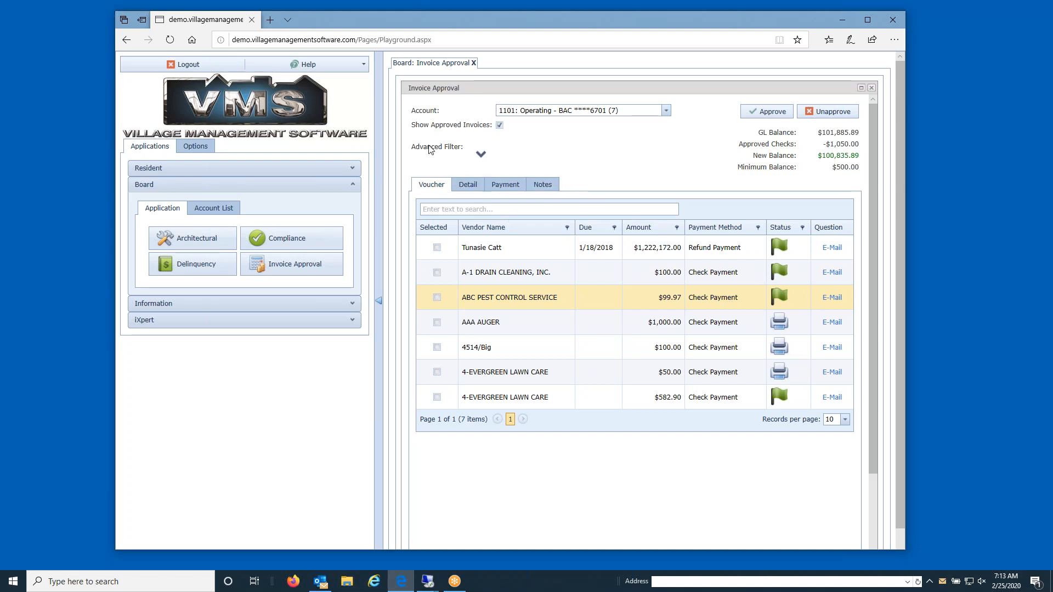
Expand Advanced Filter and retrieve only AAA AUGER's invoices with the Vendor filter.
click(480, 155)
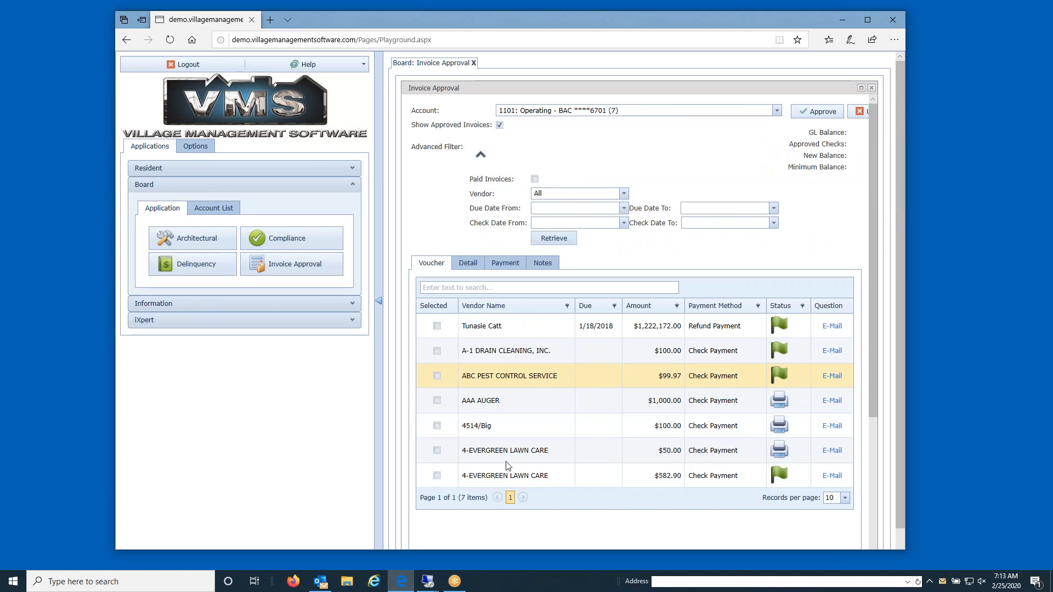
click(623, 194)
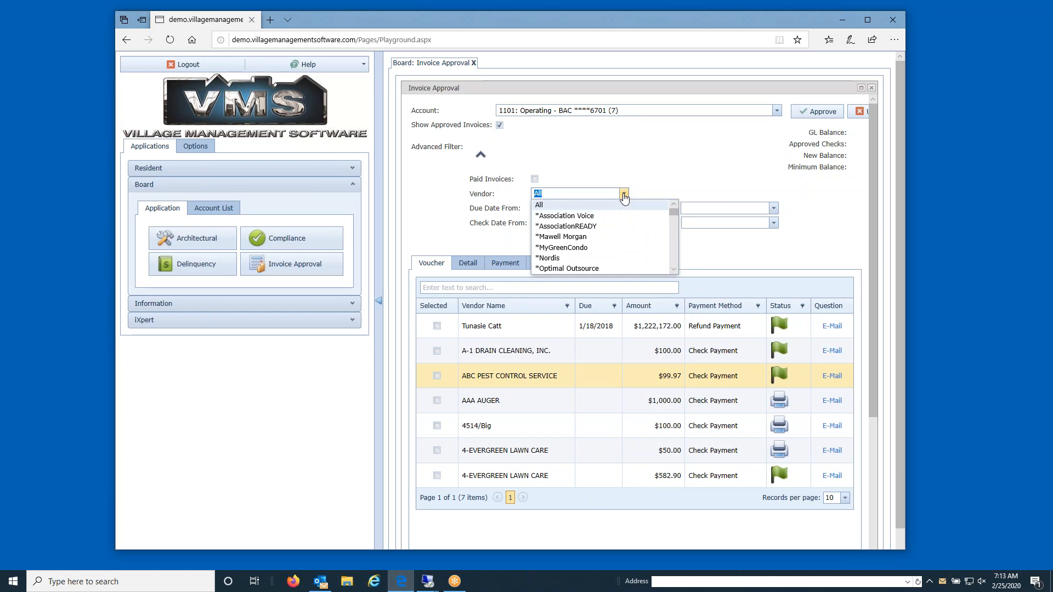
scroll(589, 254, down, 5)
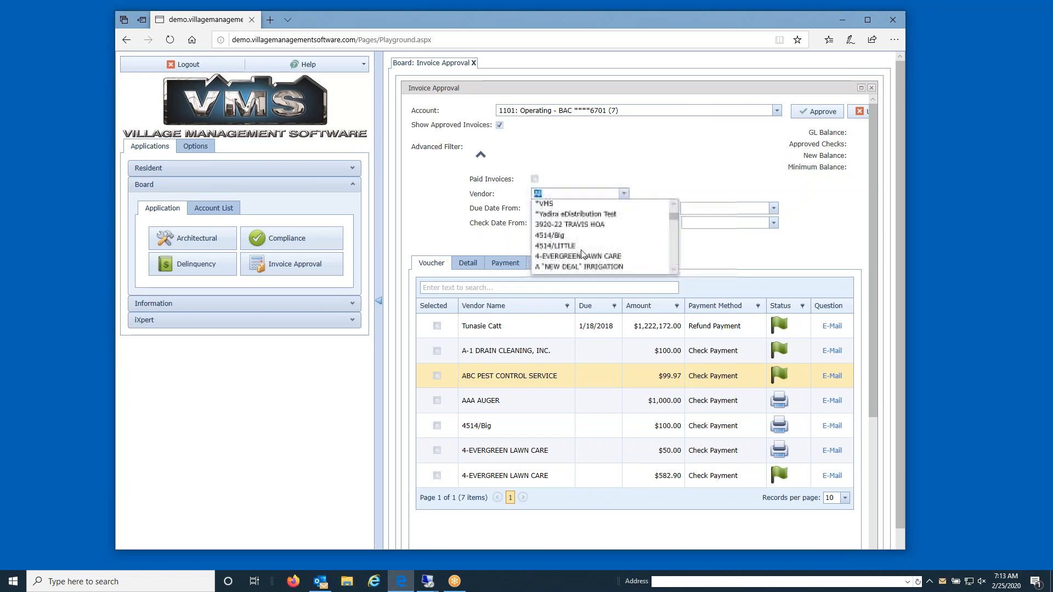
scroll(579, 254, down, 6)
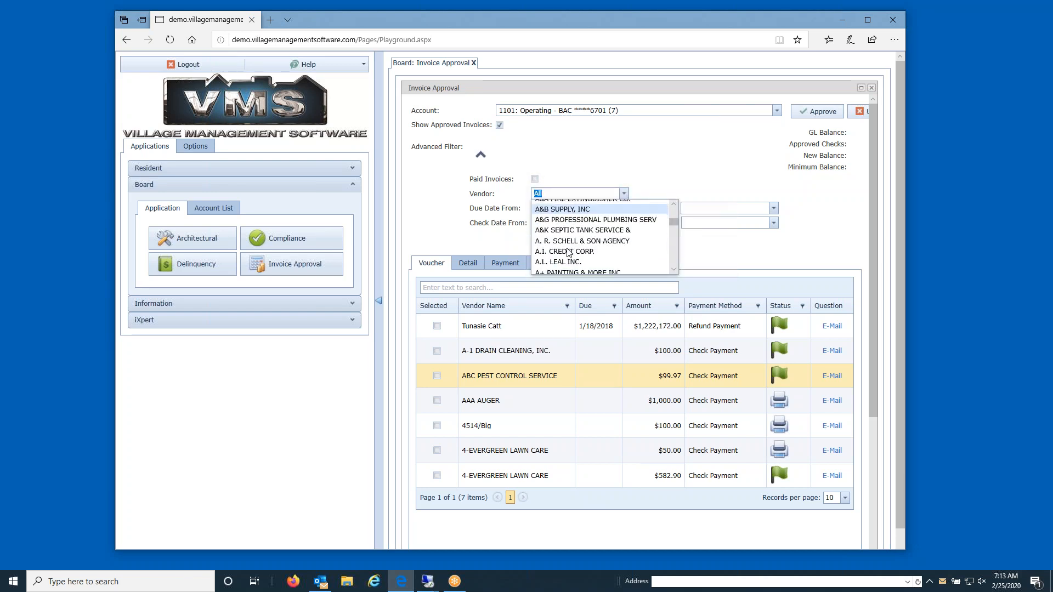
scroll(567, 251, down, 2)
click(565, 242)
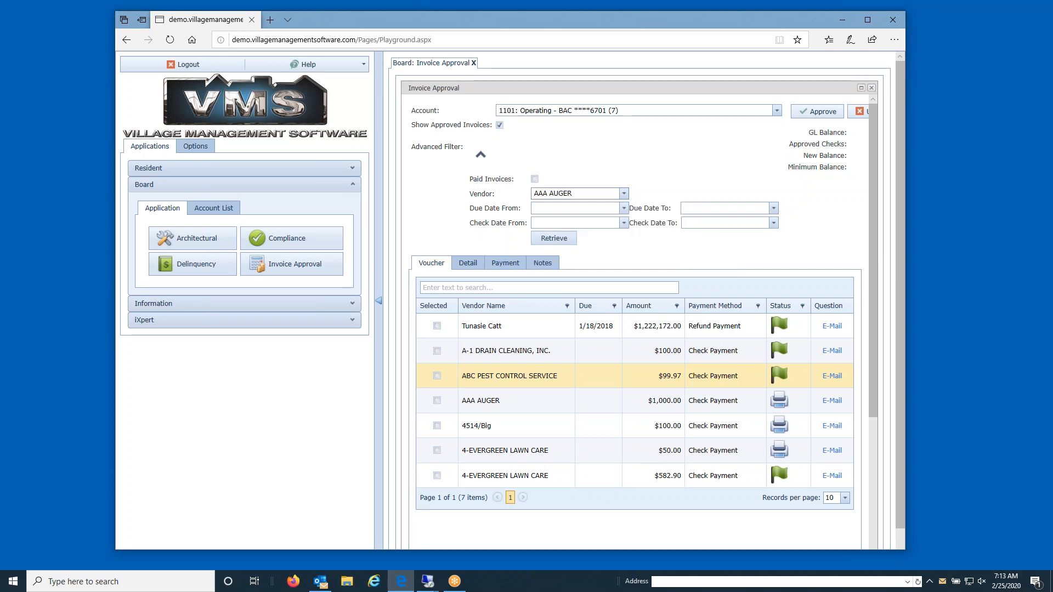
click(557, 242)
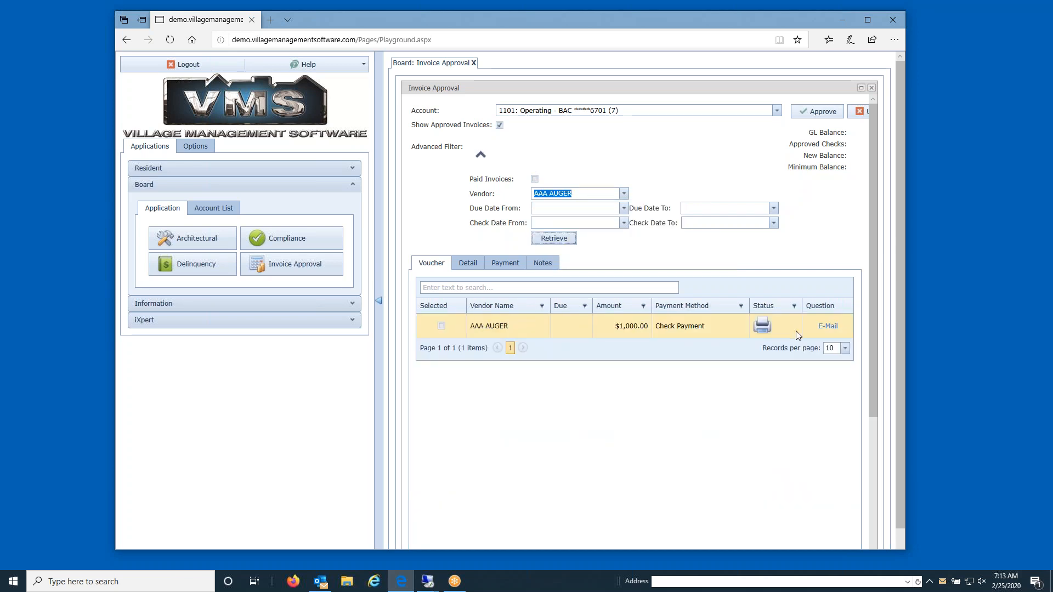
Set the Vendor filter back to All and retrieve the invoices again.
click(623, 193)
scroll(674, 232, up, 3)
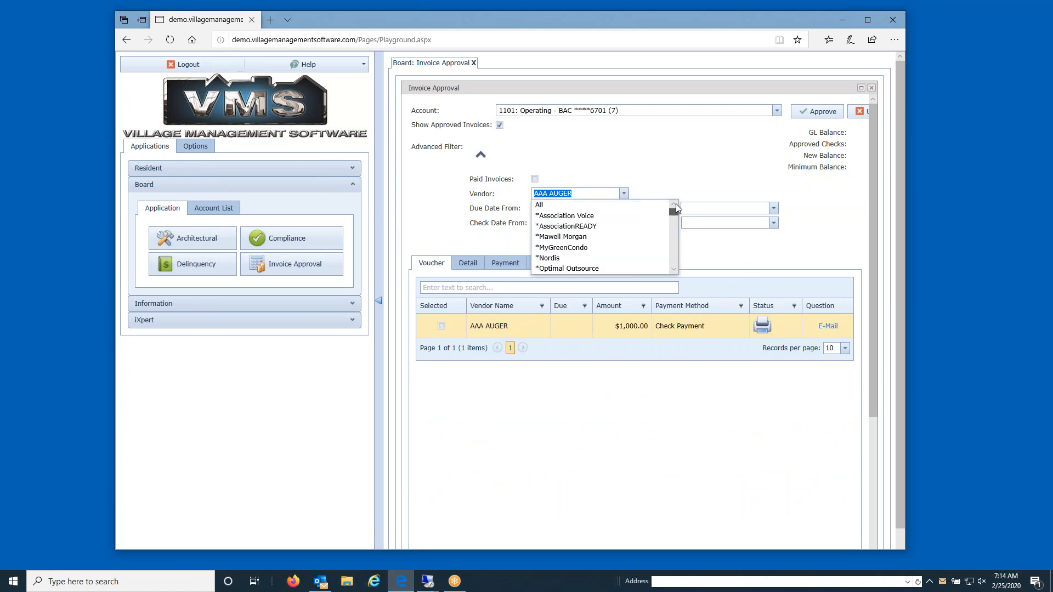
click(553, 208)
click(554, 240)
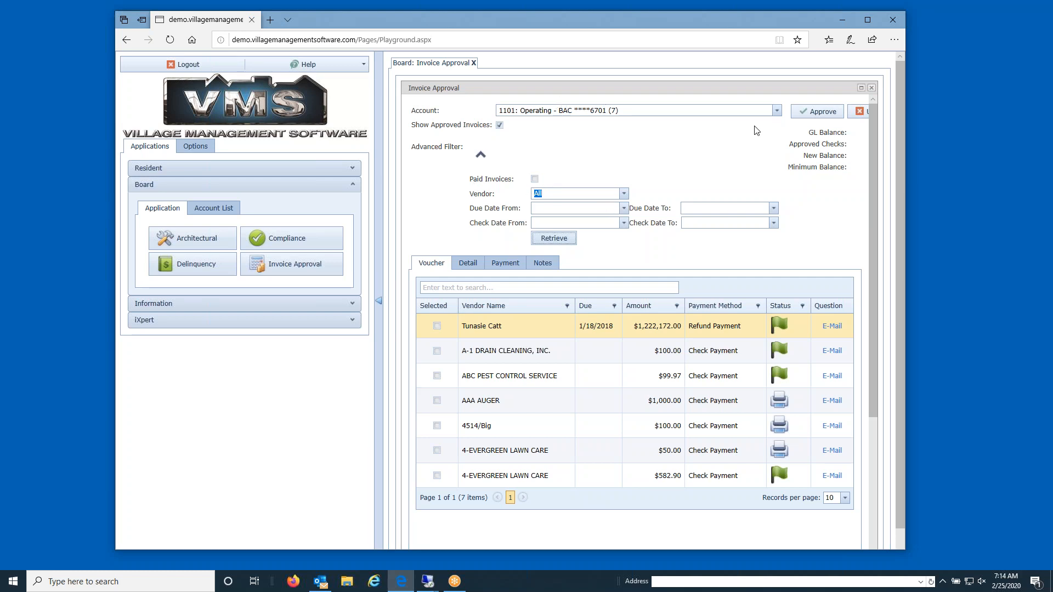
Switch to account 1103, hide approved invoices, and collapse the Advanced Filter.
click(776, 111)
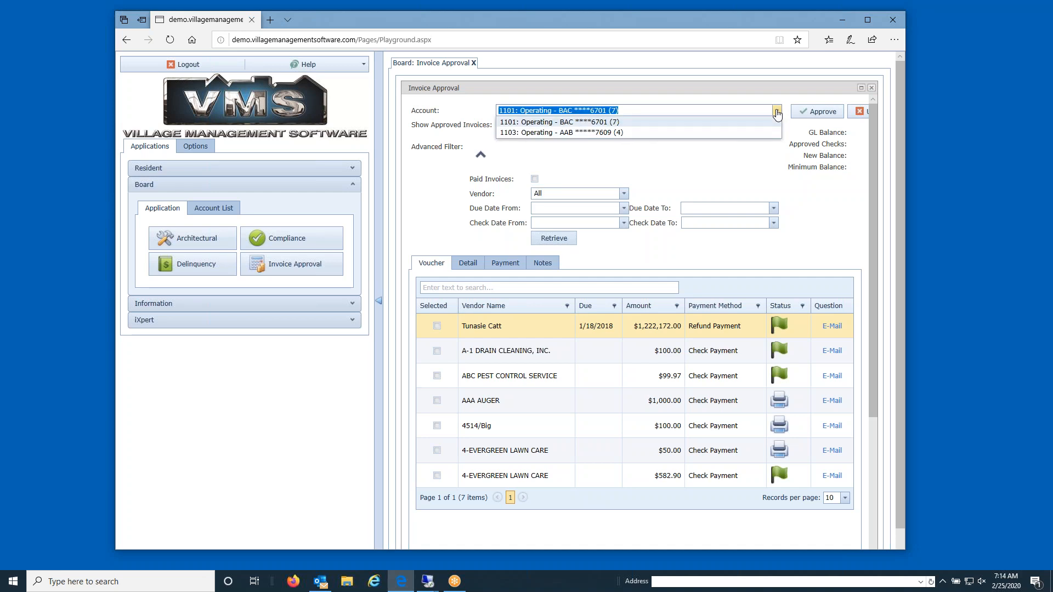
click(657, 131)
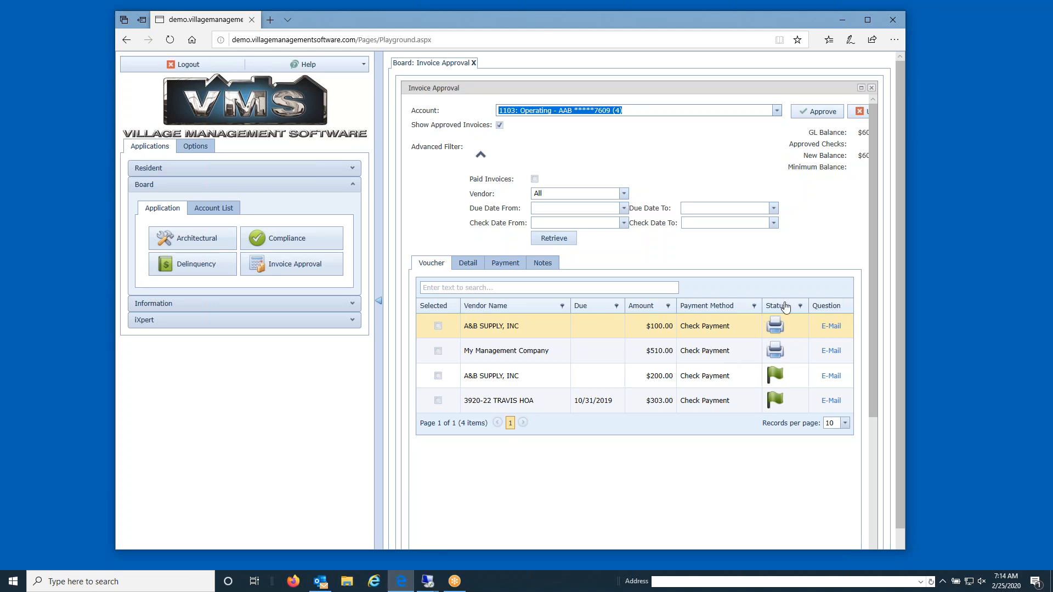
click(499, 125)
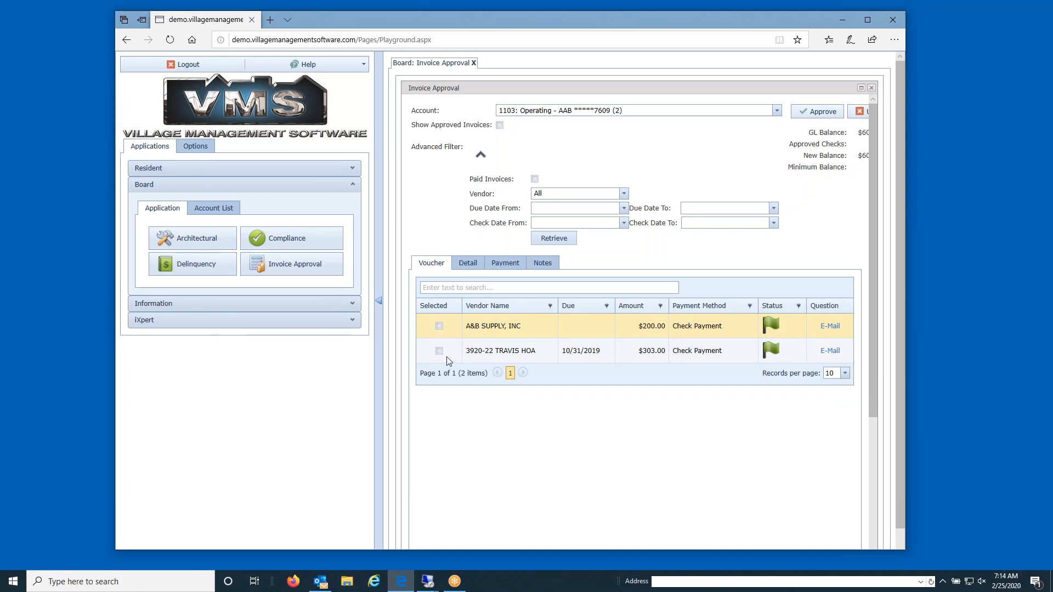
click(480, 154)
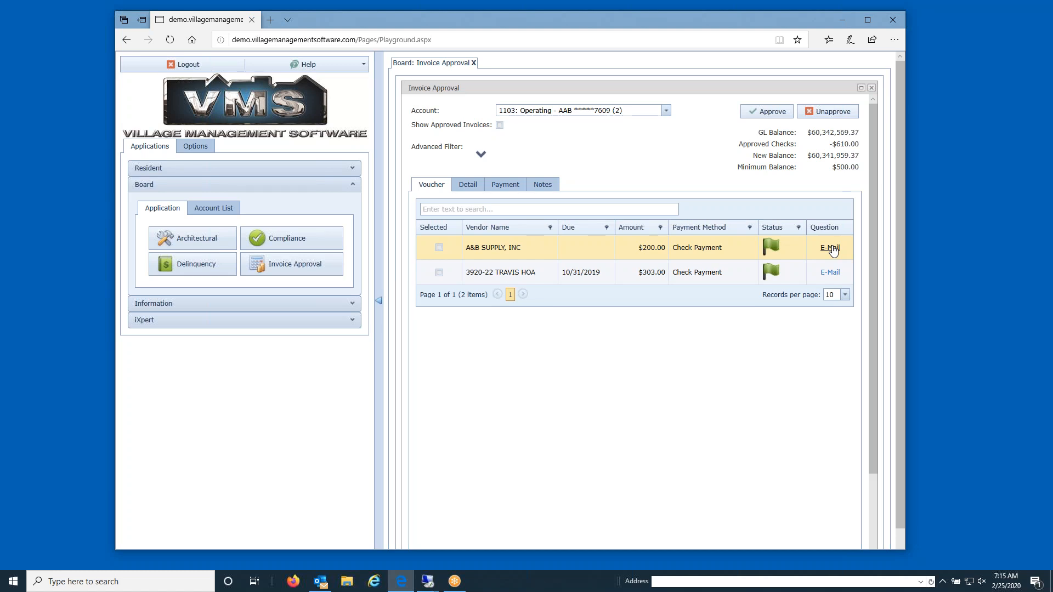
click(543, 185)
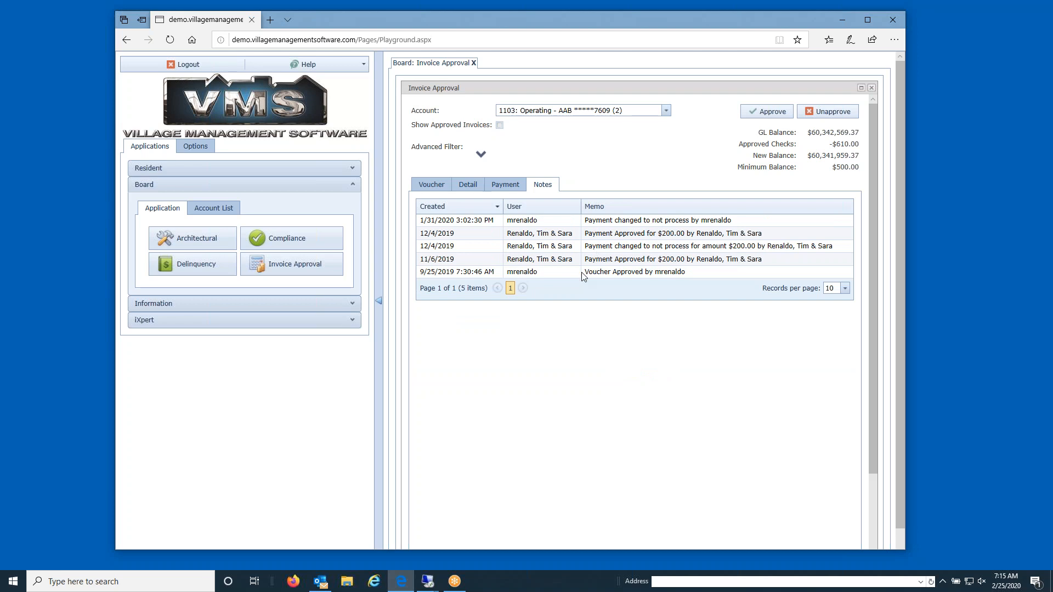
click(431, 186)
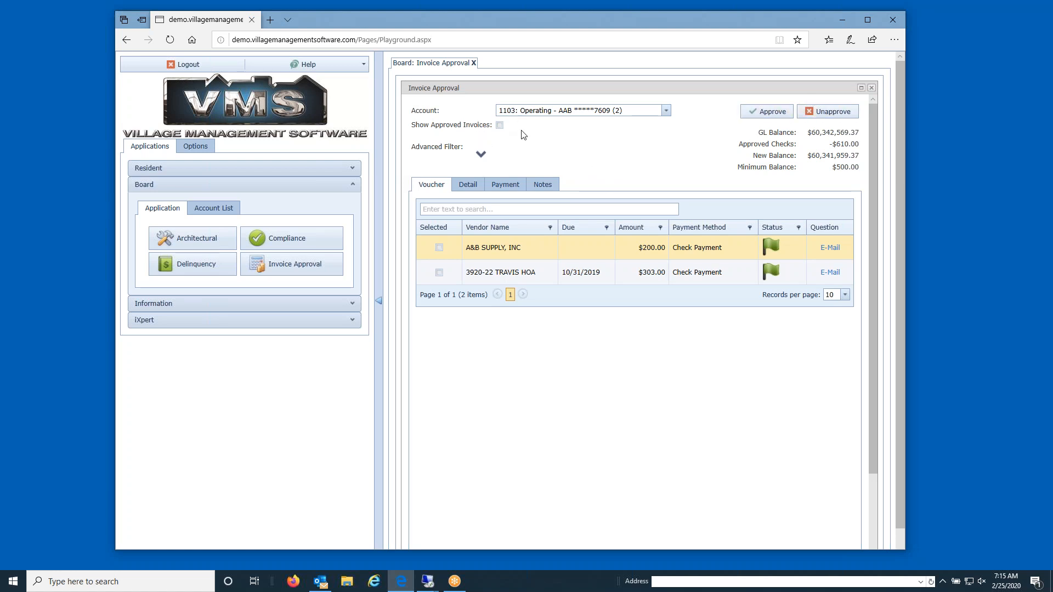
Expand the Advanced Filter fields and view the user Options: Auto Collapse, Close Tabs at Logout, Office2010Blue theme.
click(481, 154)
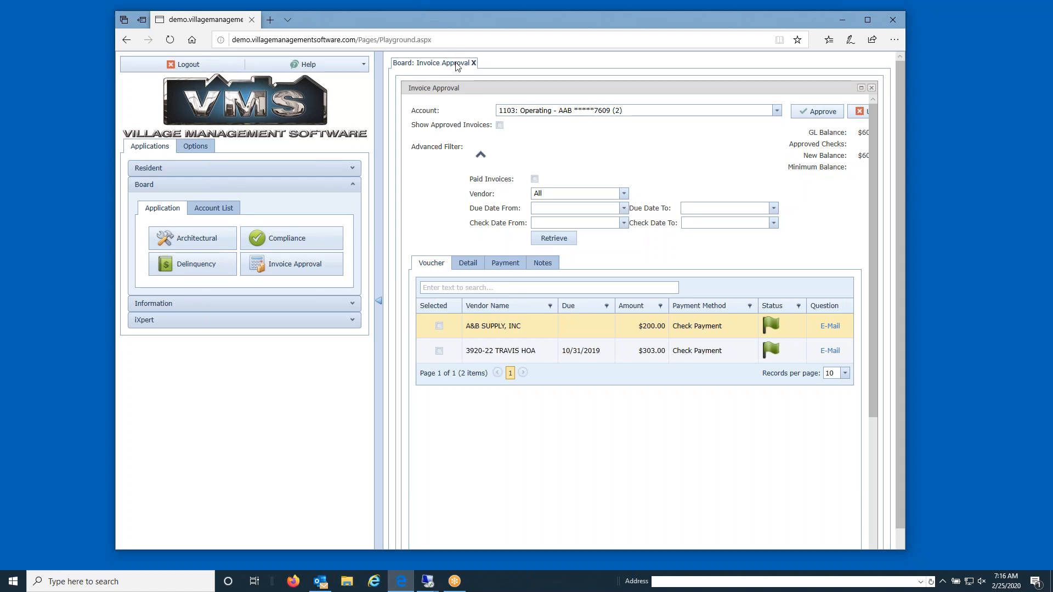
click(188, 148)
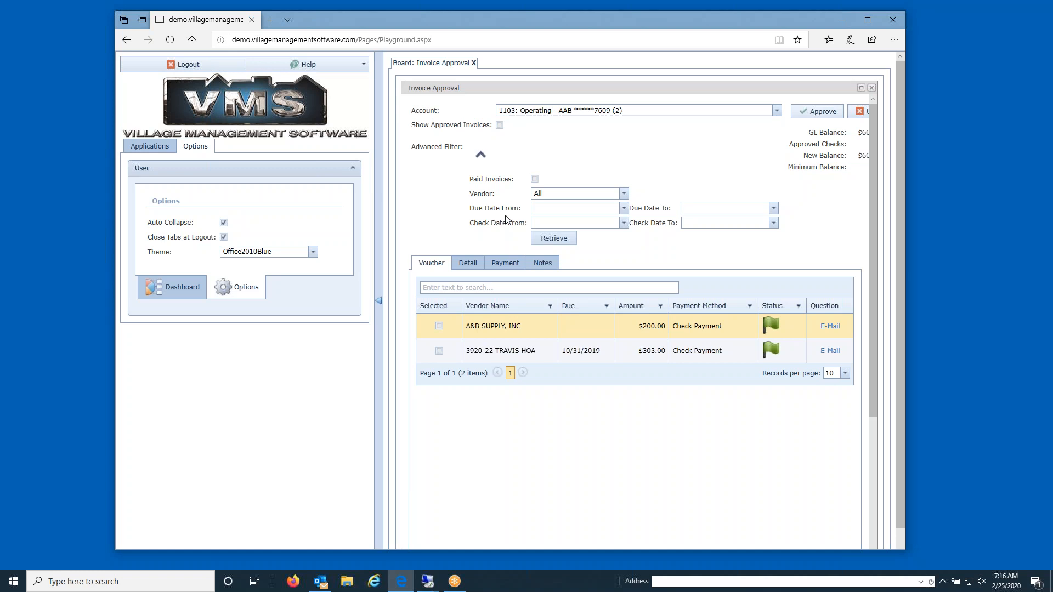
Return to the Board application list showing Architectural, Compliance, Delinquency and Invoice Approval.
click(183, 287)
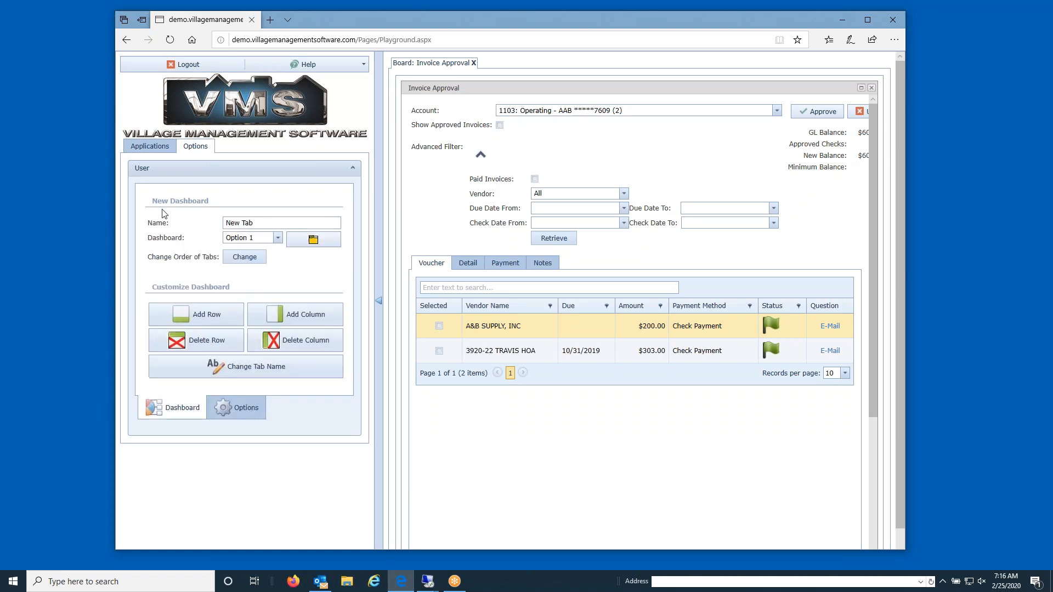
click(149, 146)
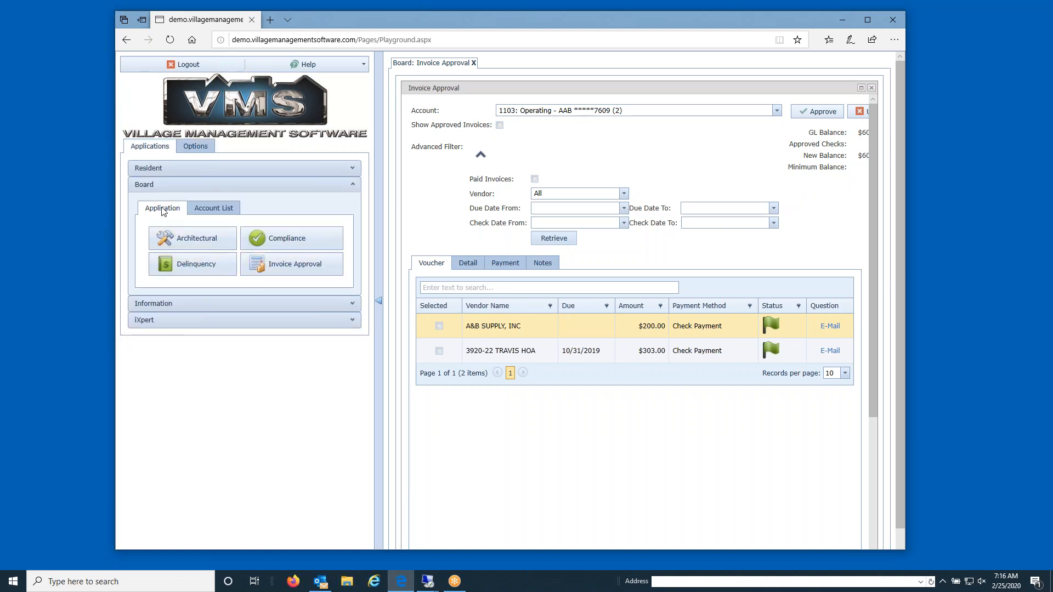